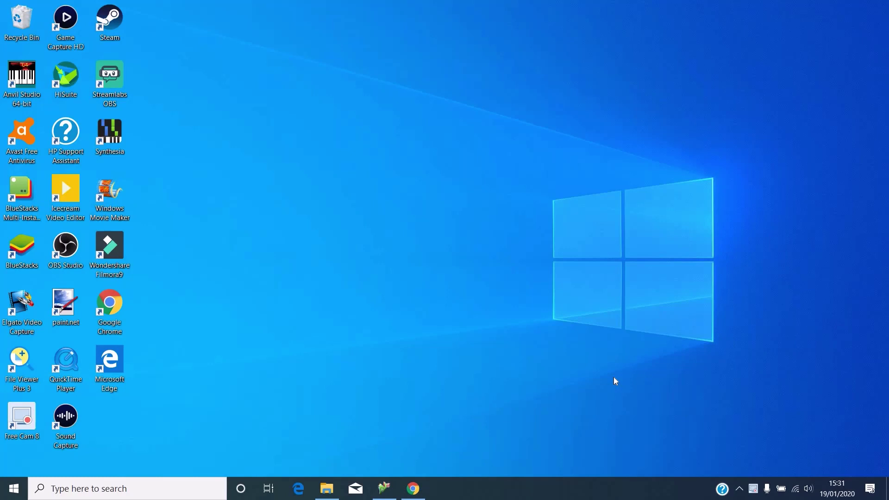
- Bring up Chrome on the SM64 Splitscreen Multiplayer Release & Download video page
click(413, 489)
scroll(296, 380, down, 7)
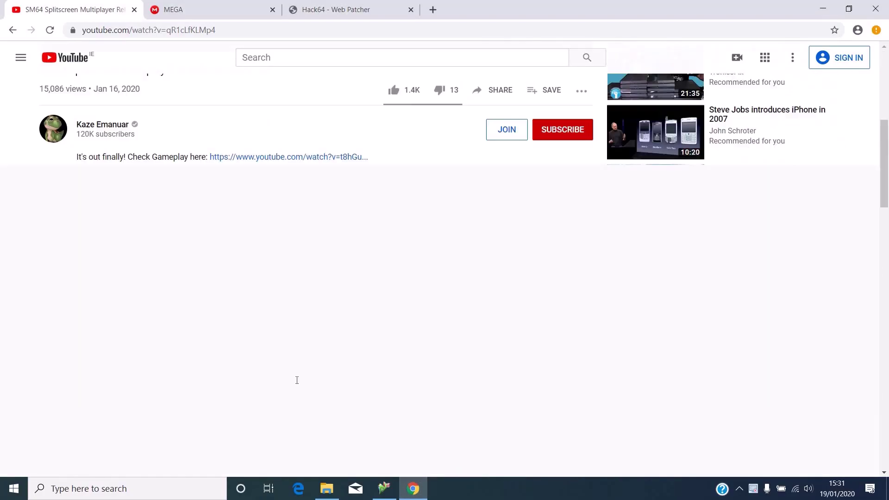
scroll(179, 254, down, 2)
scroll(278, 277, down, 1)
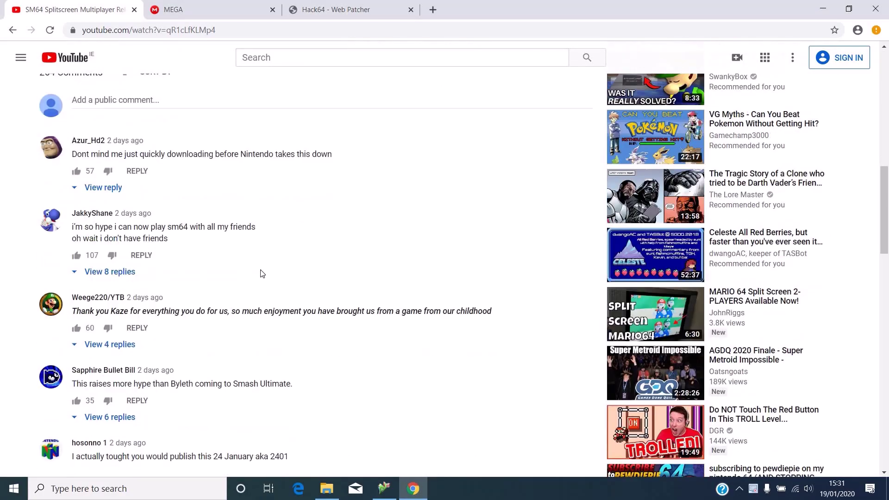
scroll(262, 273, down, 3)
scroll(224, 370, up, 12)
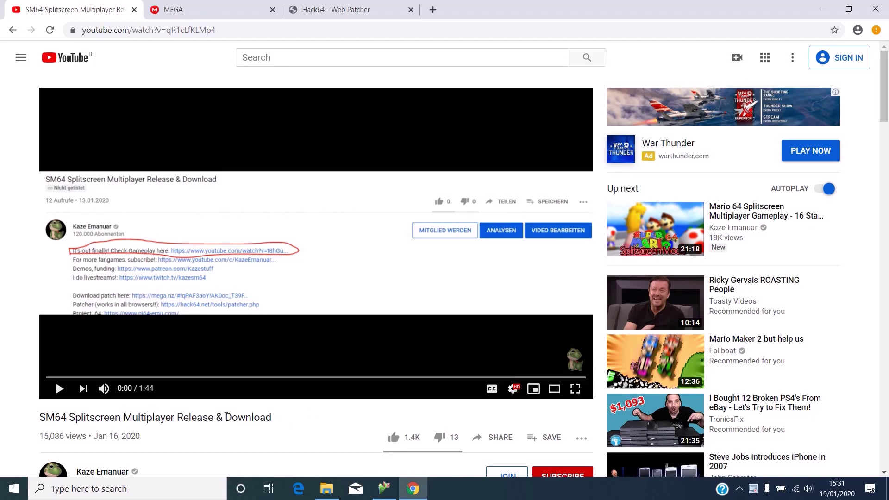
- Expand the full description to reveal the MEGA patch, Hack64 patcher and Project64 links
scroll(184, 401, down, 6)
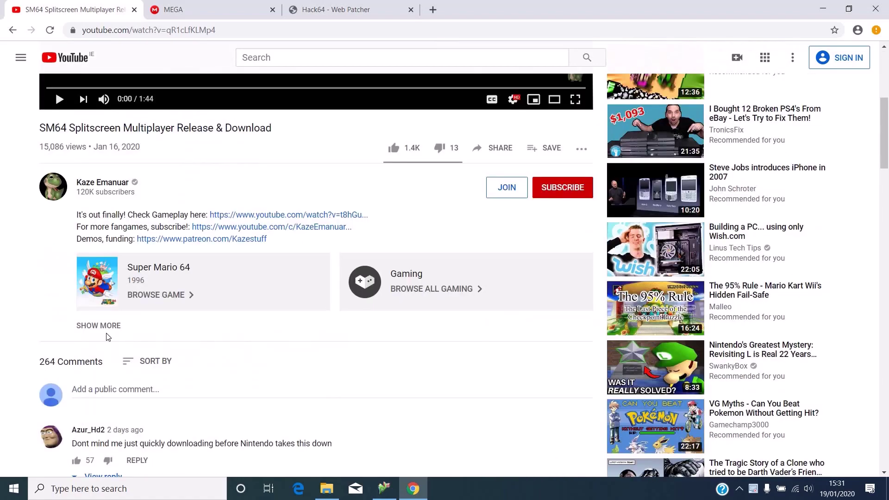
click(105, 327)
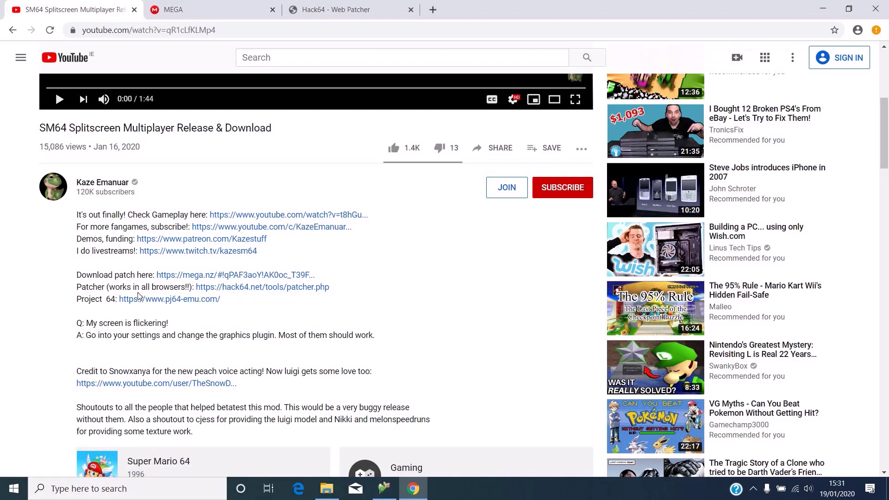
scroll(109, 280, down, 6)
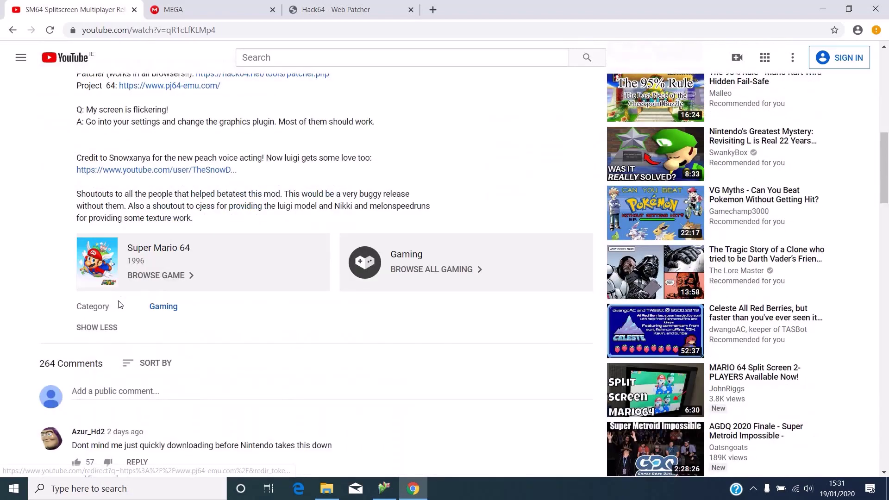
scroll(145, 262, down, 5)
scroll(174, 274, up, 12)
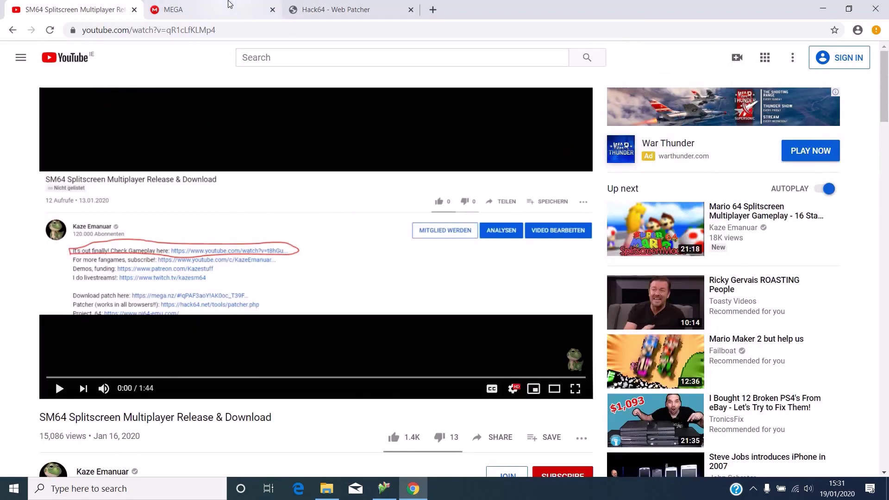
- Download the SM64 Splitscreen Multiplayer.bps patch (902 KB) from MEGA, then return to Hack64 Web Patcher
click(232, 9)
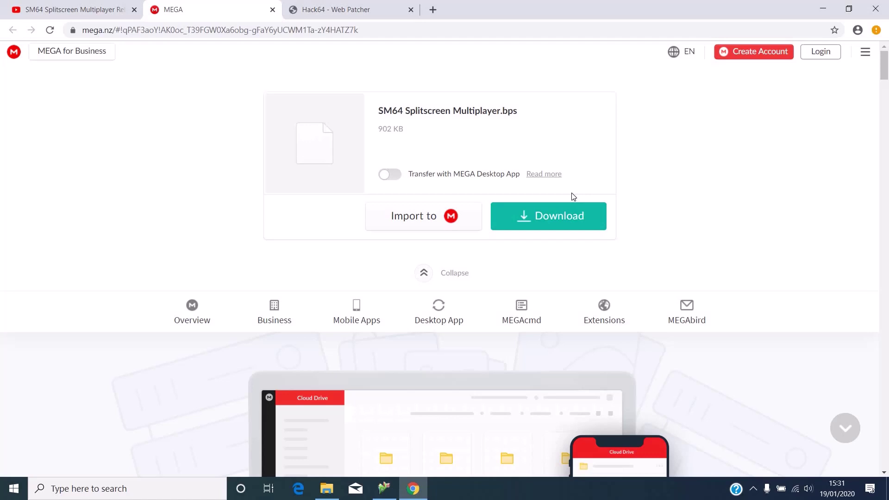
click(545, 222)
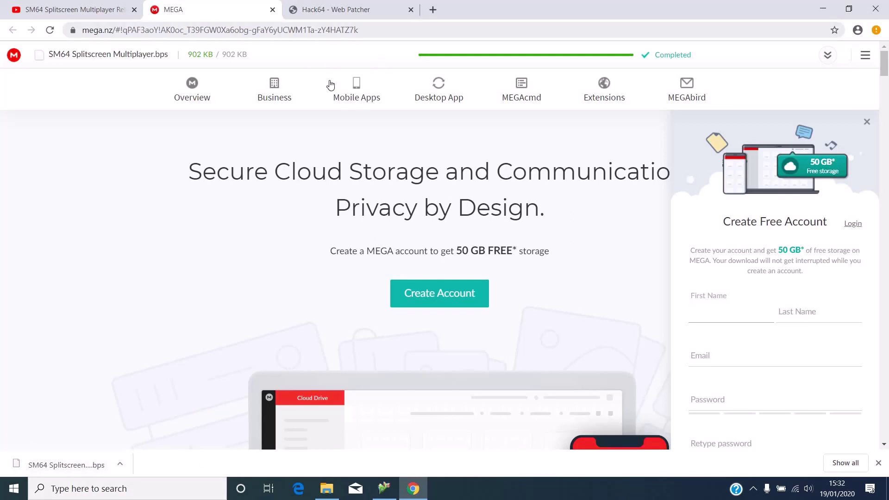
click(341, 9)
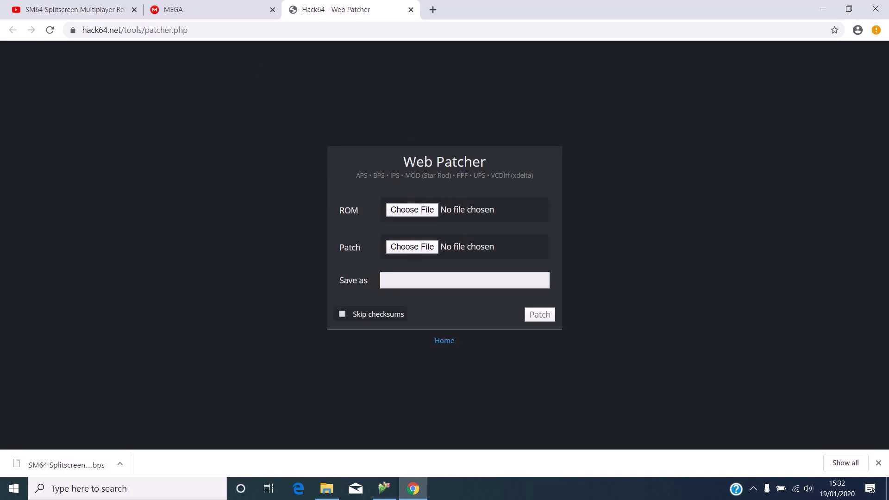
- Select Super Mario 64 (U) [!].z64 from Downloads as the ROM to patch
click(424, 210)
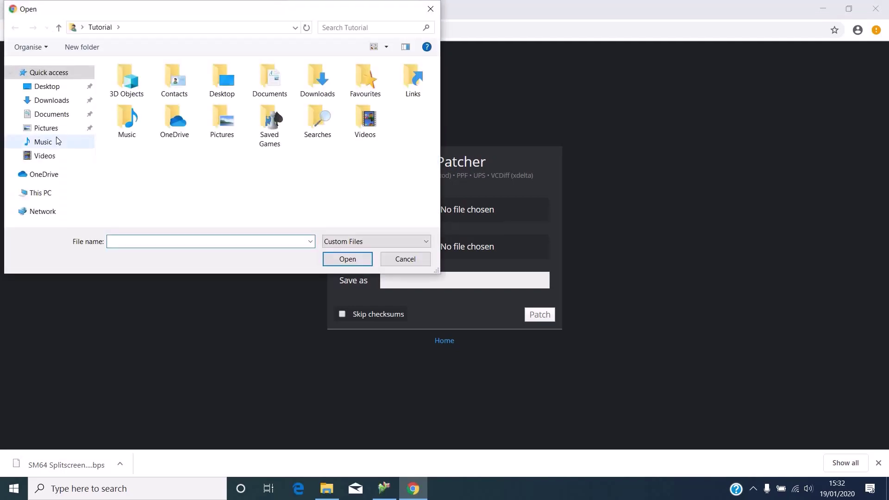
click(52, 101)
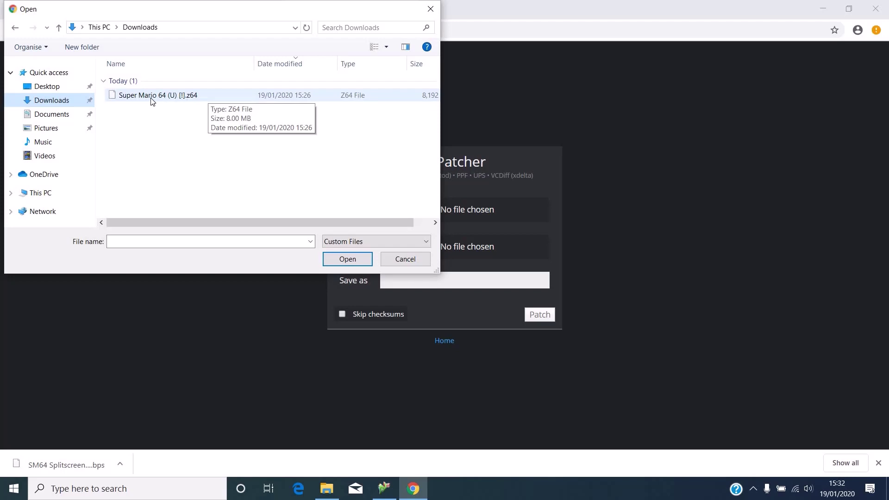
click(212, 95)
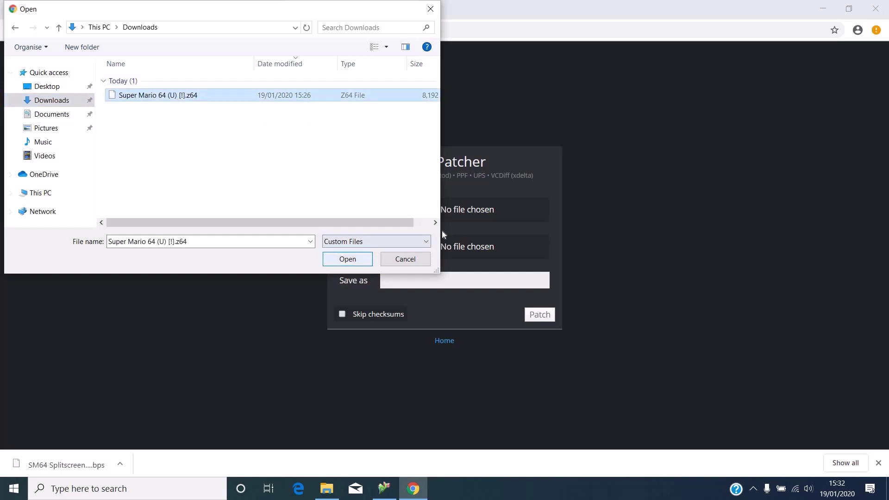
key(Escape)
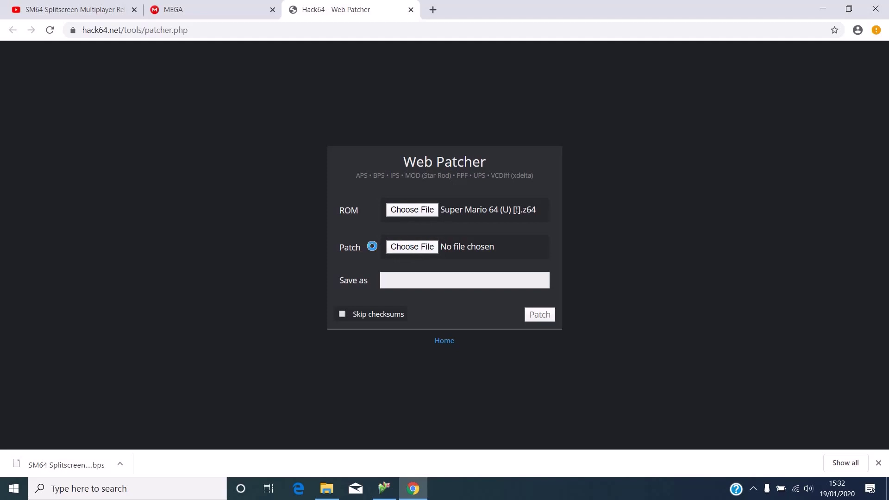
- Apply SM64 Splitscreen Multiplayer.bps to the ROM, downloading SM64 Splitscreen Multiplayer.z64
click(415, 249)
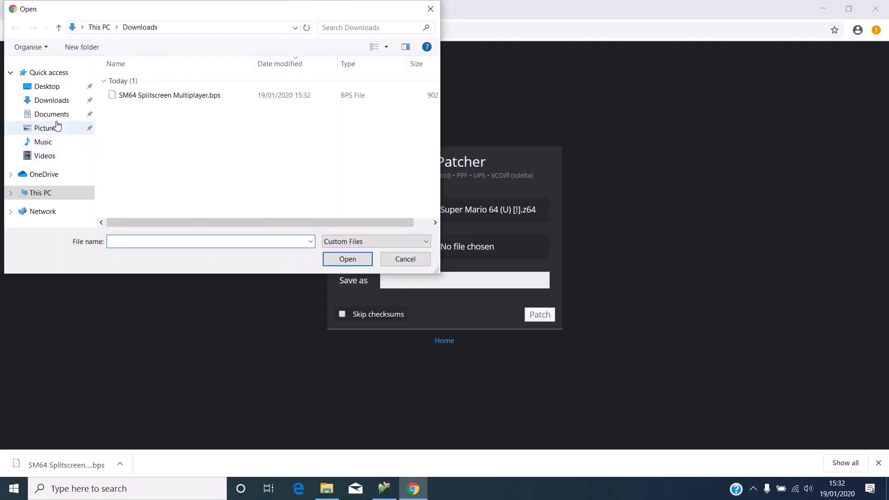
click(227, 95)
click(357, 261)
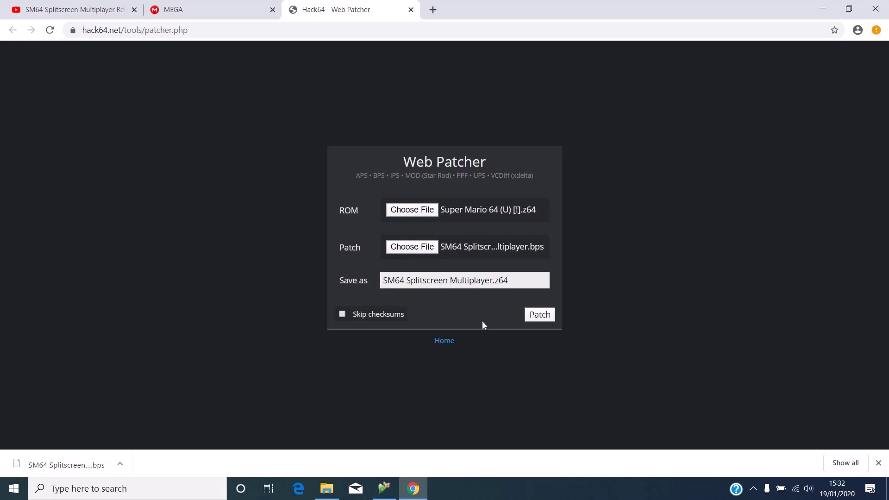
click(540, 317)
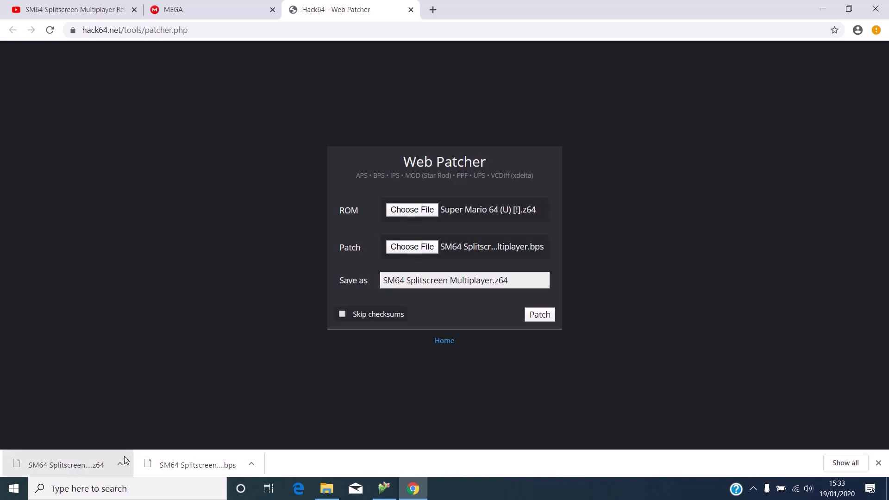
- Centre the Project64 window and load SM64 Splitscreen Multiplayer.z64 from Downloads
click(383, 489)
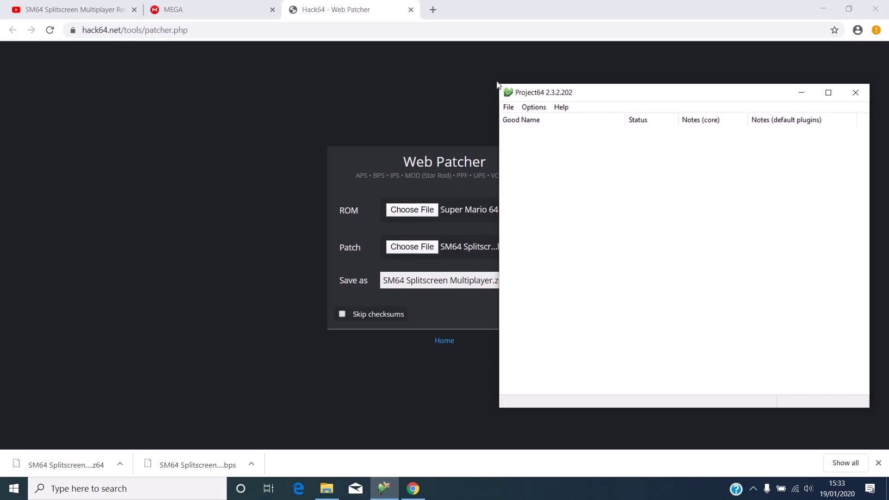
drag(569, 94, 327, 82)
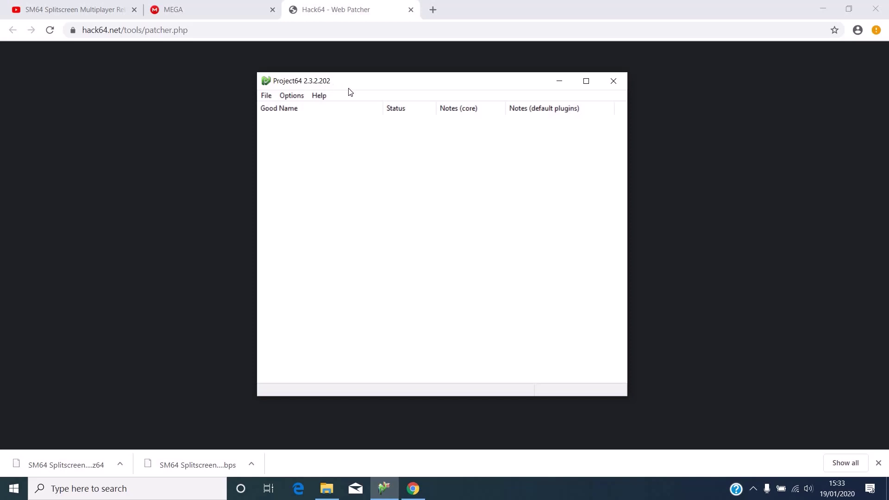
click(266, 95)
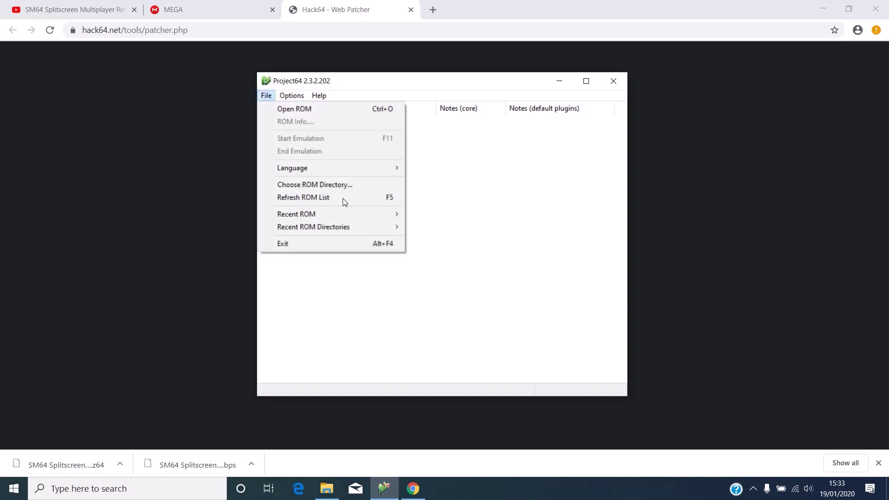
click(302, 111)
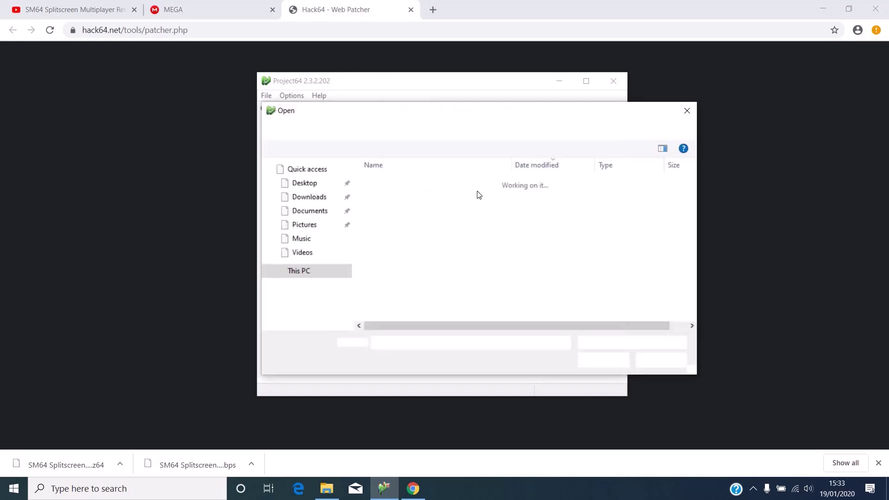
click(447, 199)
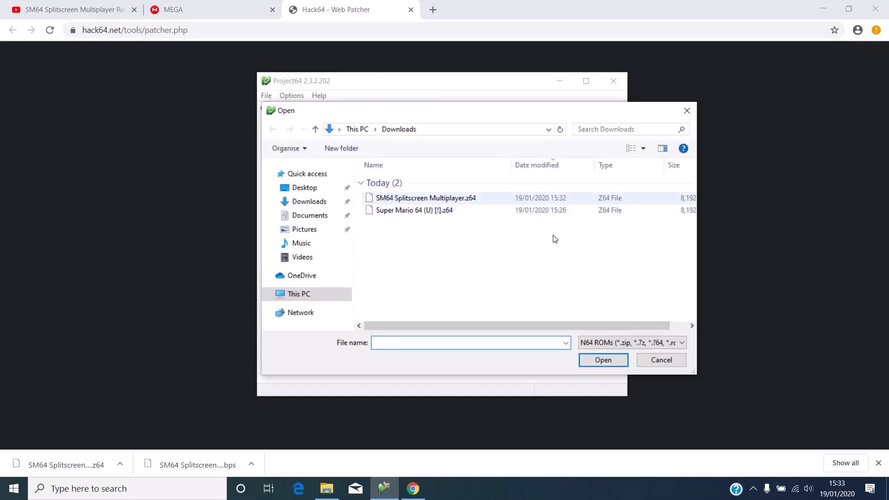
click(610, 361)
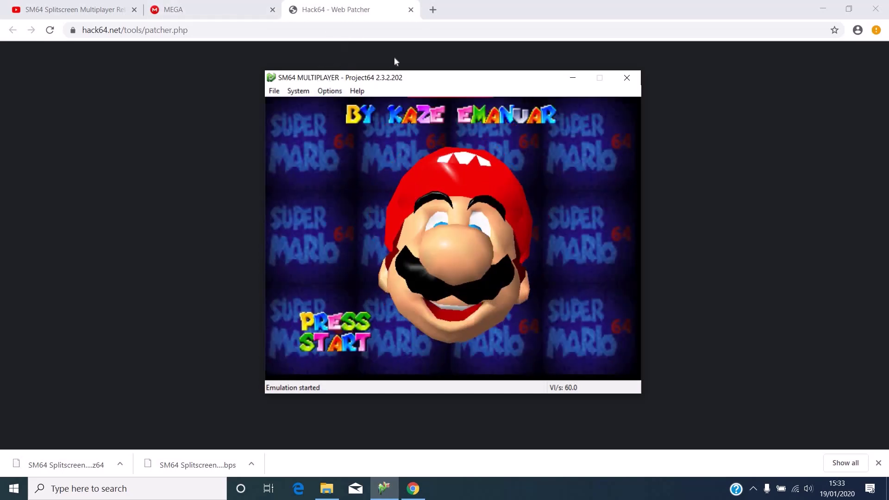
- Get past the title screen and start playing on save file A
key(Return)
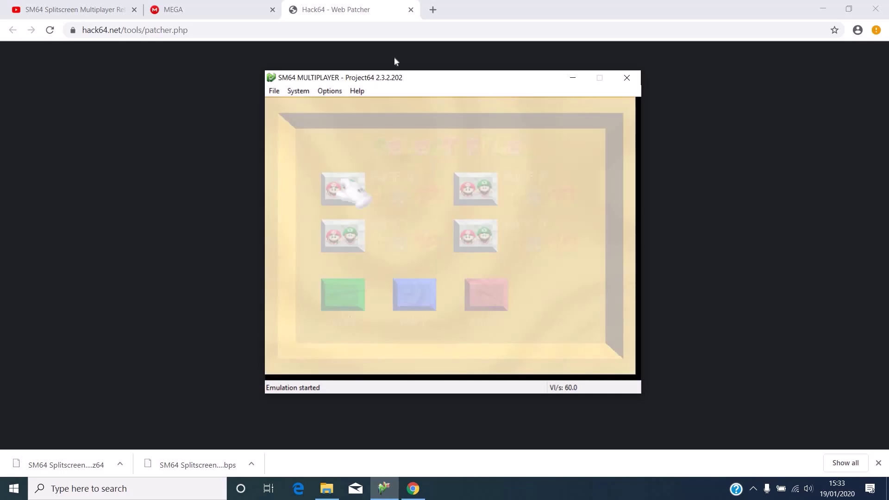
key(Return)
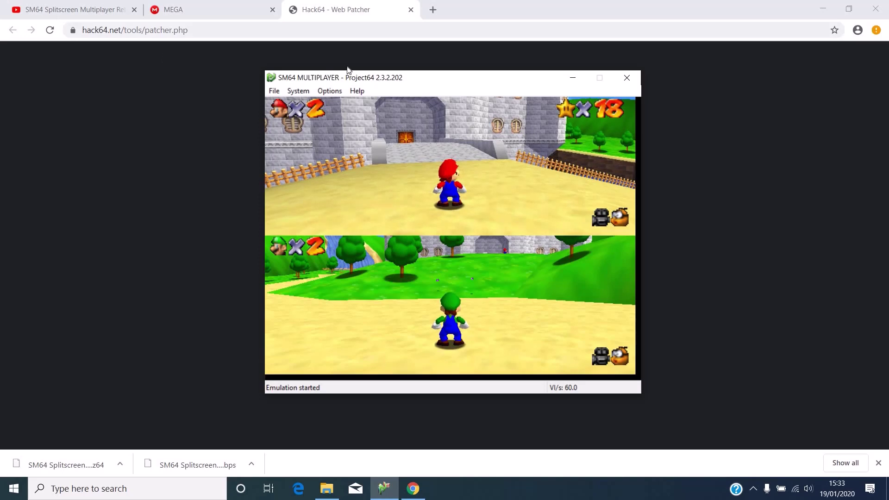
- Give the SM64 MULTIPLAYER config an 8 MB memory size and counter factor 1, then apply
click(329, 91)
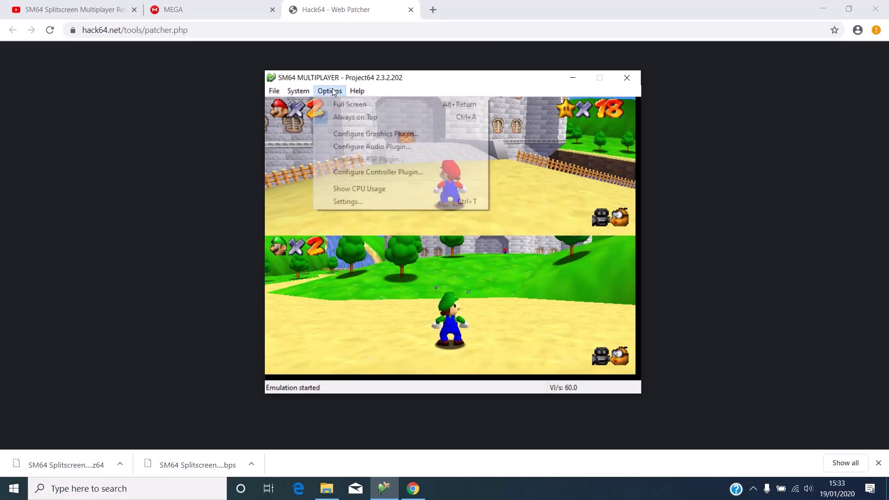
click(360, 200)
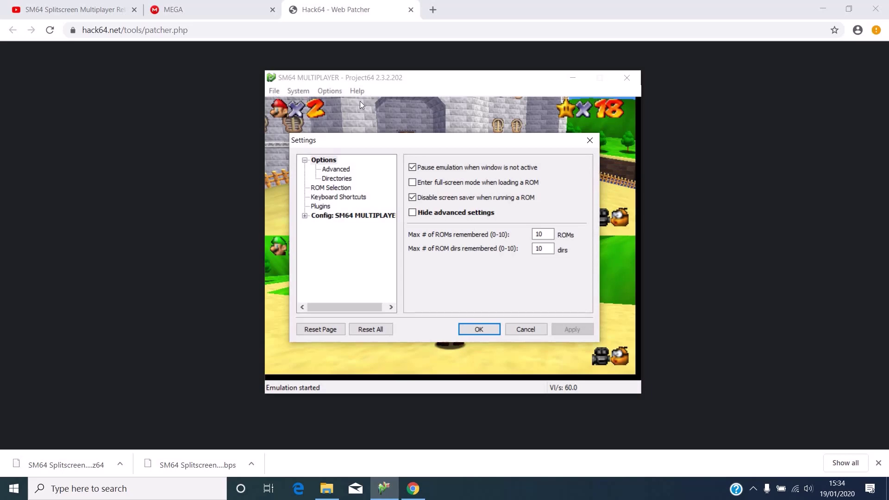
click(338, 215)
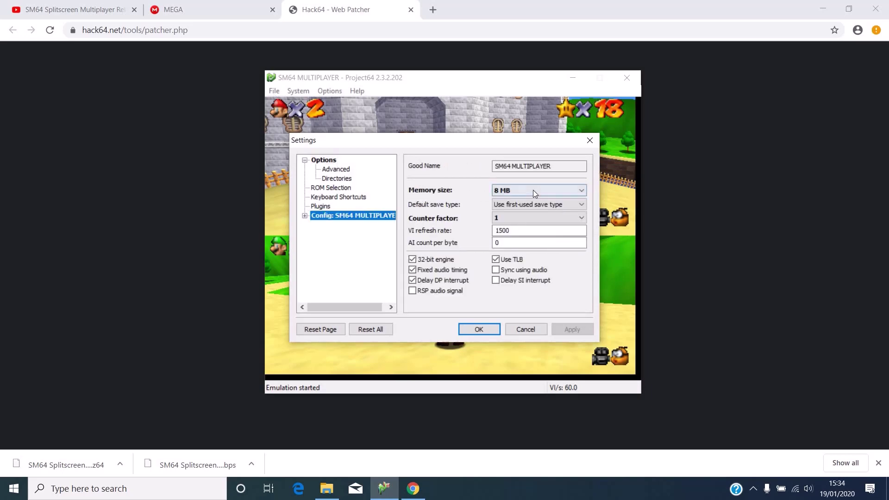
click(533, 190)
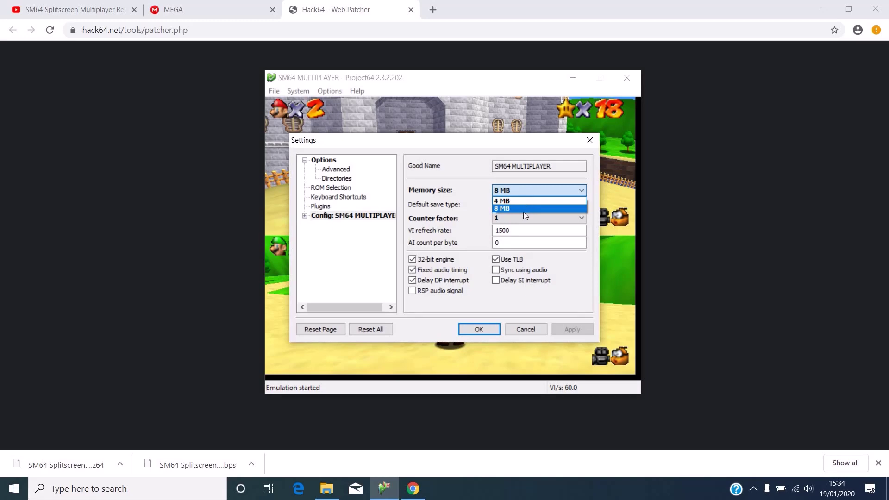
click(523, 212)
click(510, 224)
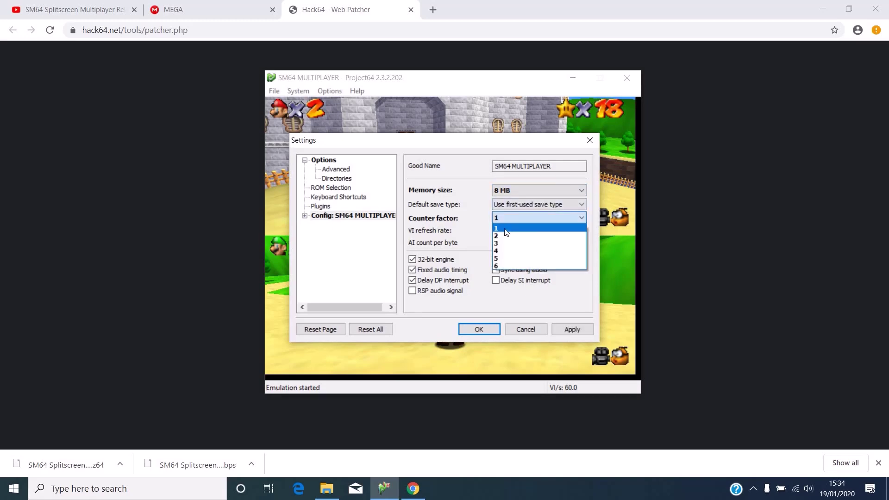
click(504, 227)
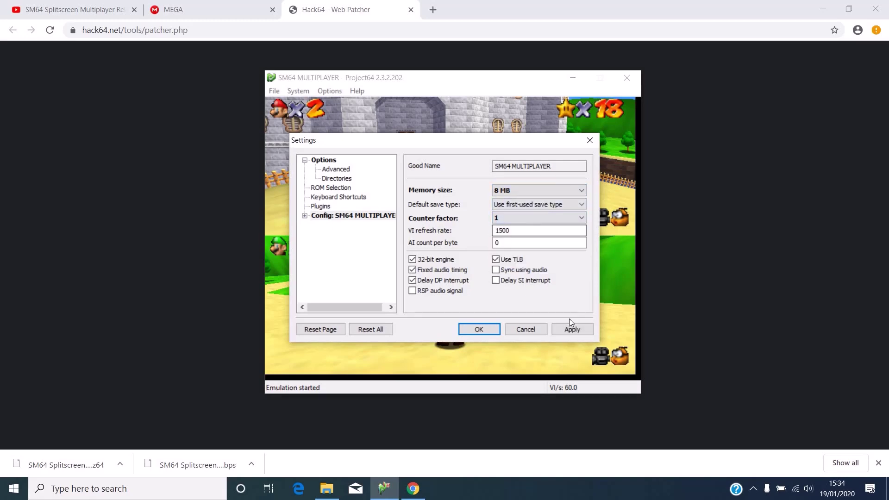
click(569, 327)
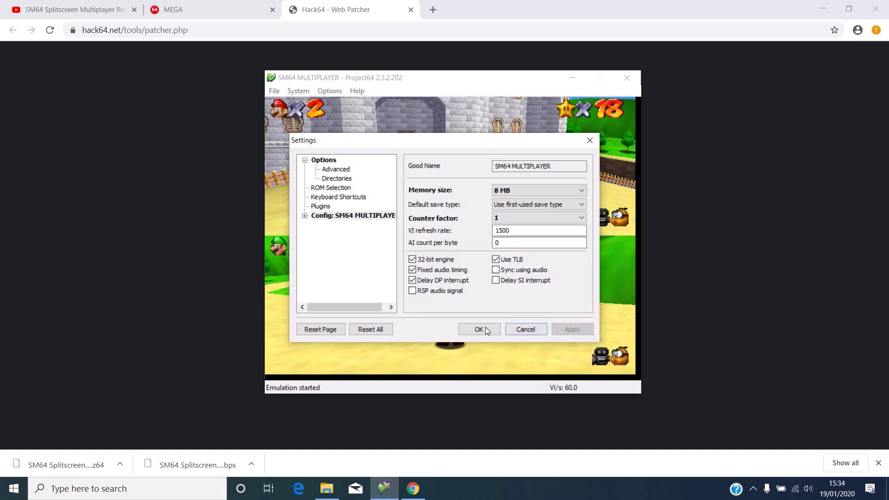